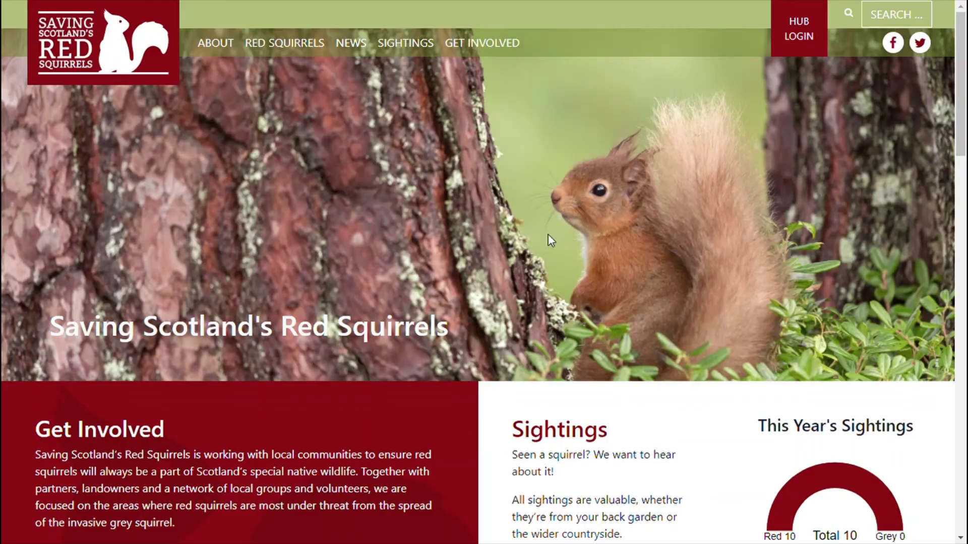
# Step: Log in to the Hub and visit the Feeder Box Surveys group from the Groups list
pyautogui.click(781, 46)
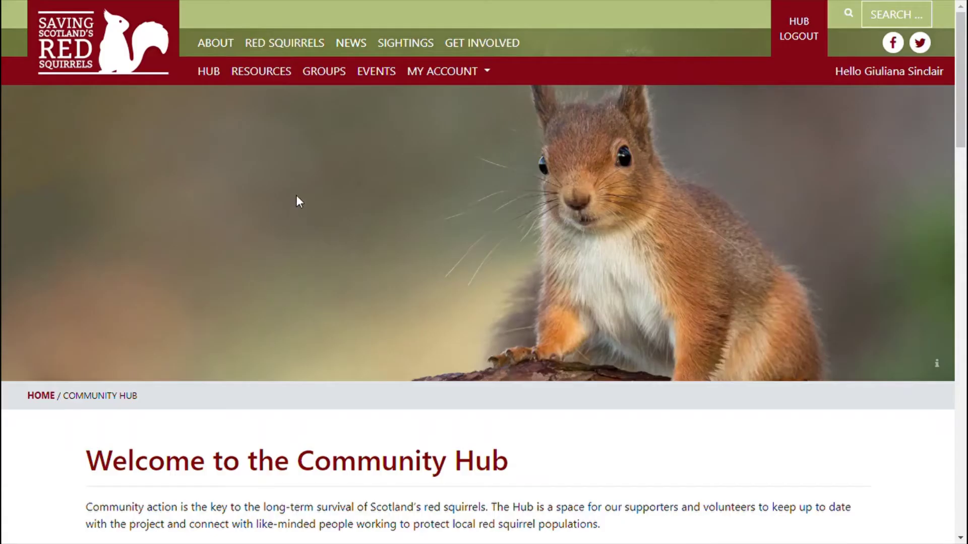
pyautogui.click(338, 74)
pyautogui.scroll(-20, 656, 344)
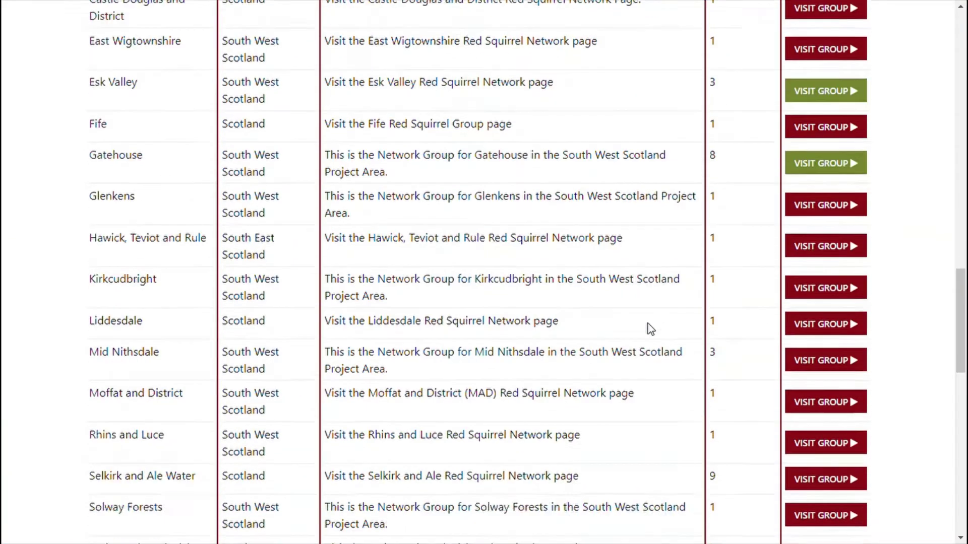
pyautogui.scroll(-2, 648, 328)
pyautogui.click(812, 360)
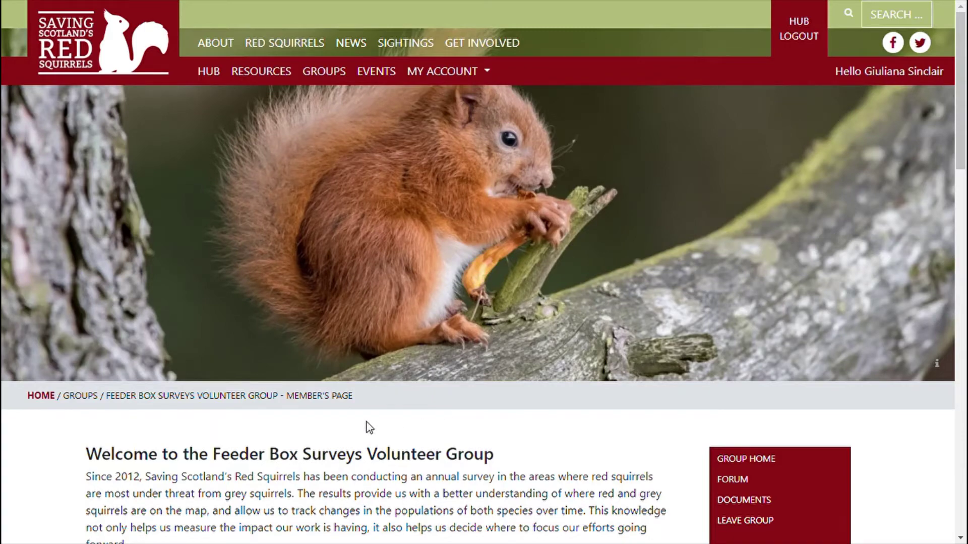
# Step: Show the Operational Feeder Box Survey layer and hide Spring Survey Feeder Boxes and Tetrads
pyautogui.scroll(-10, 367, 422)
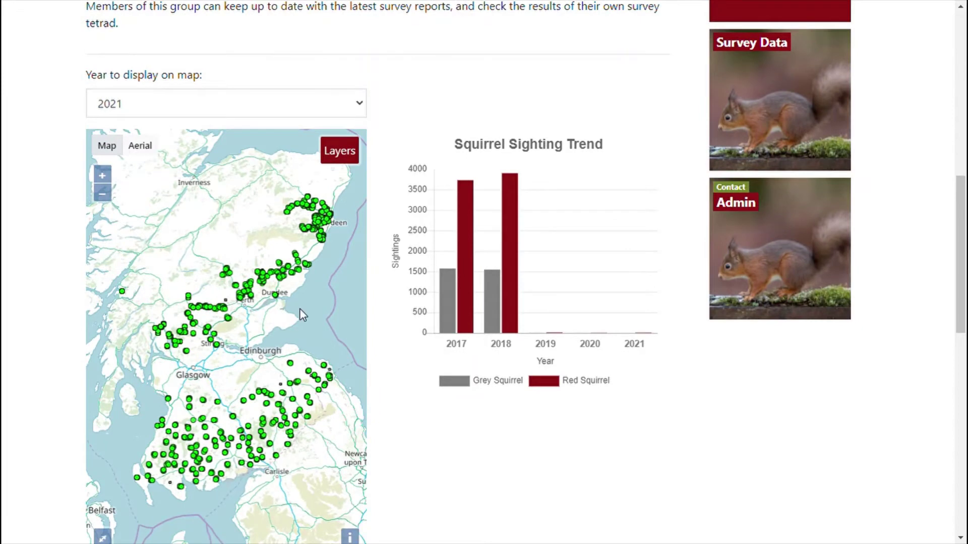
pyautogui.moveTo(337, 154)
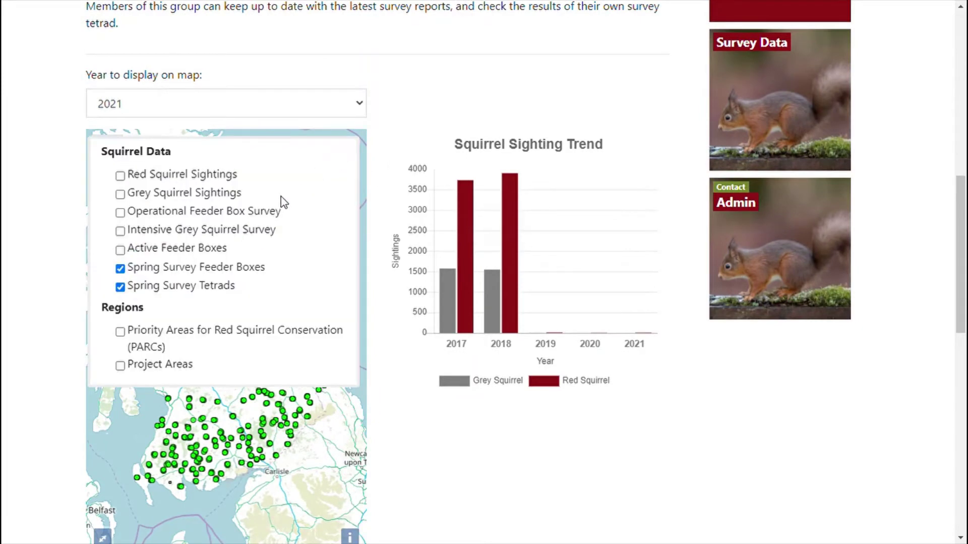
pyautogui.click(232, 214)
pyautogui.click(213, 271)
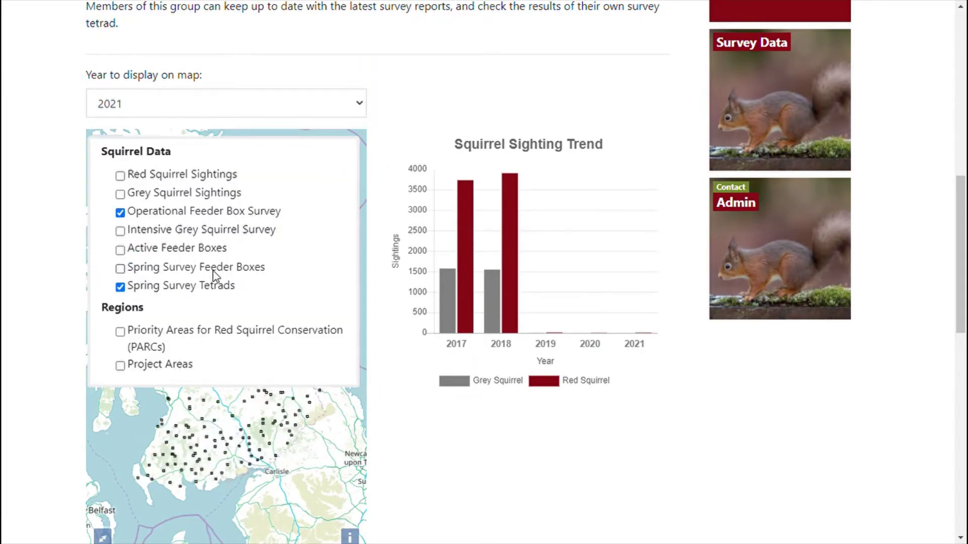
pyautogui.click(218, 290)
# Step: Zoom and pan the survey map in to Gatehouse of Fleet
pyautogui.scroll(3, 202, 475)
pyautogui.moveTo(203, 475); pyautogui.dragTo(212, 431)
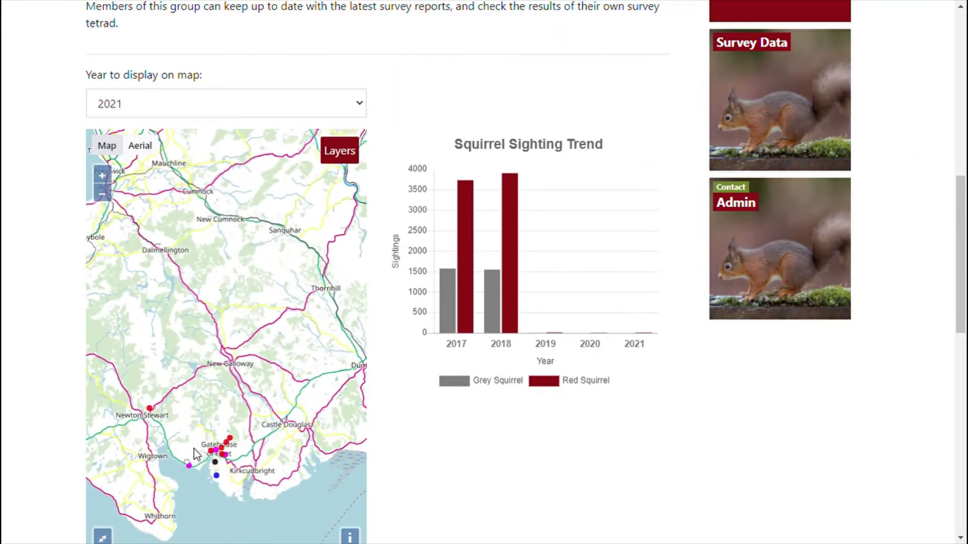
pyautogui.scroll(2, 197, 455)
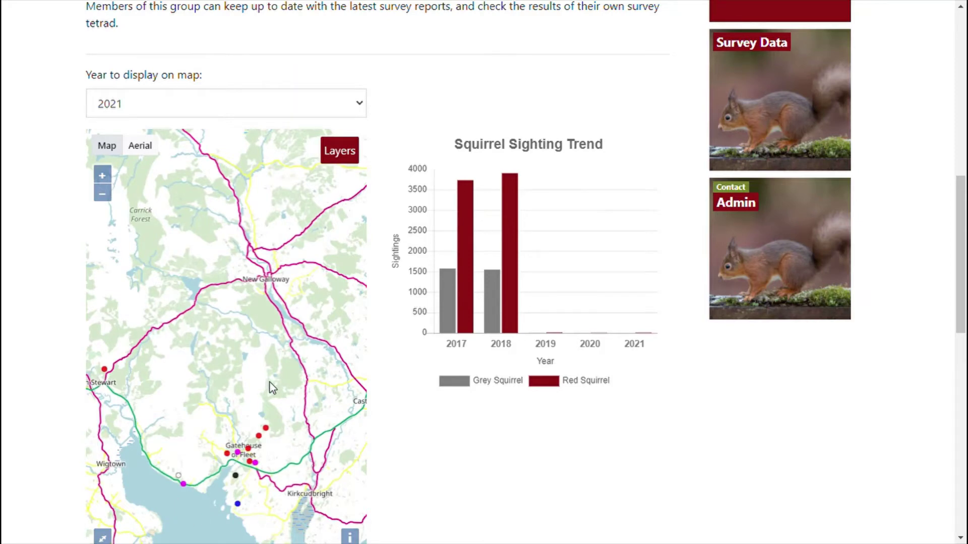
pyautogui.click(298, 108)
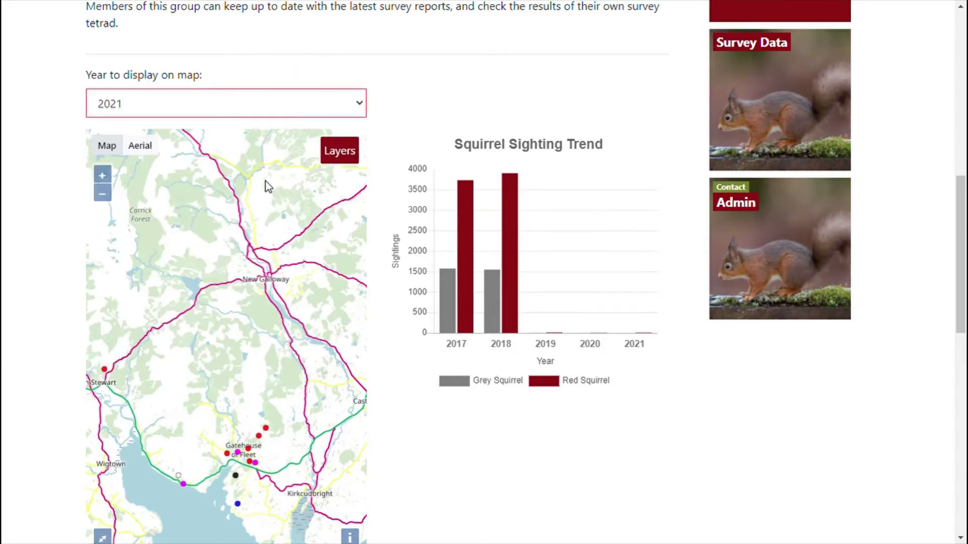
# Step: Set the map year to 2018 and move the view north to Aberdeen
pyautogui.press('Up')
pyautogui.press('Up')
pyautogui.press('Up')
pyautogui.click(103, 193)
pyautogui.click(102, 193)
pyautogui.click(102, 193)
pyautogui.click(102, 175)
pyautogui.click(102, 175)
pyautogui.click(102, 174)
pyautogui.moveTo(150, 178); pyautogui.dragTo(206, 385)
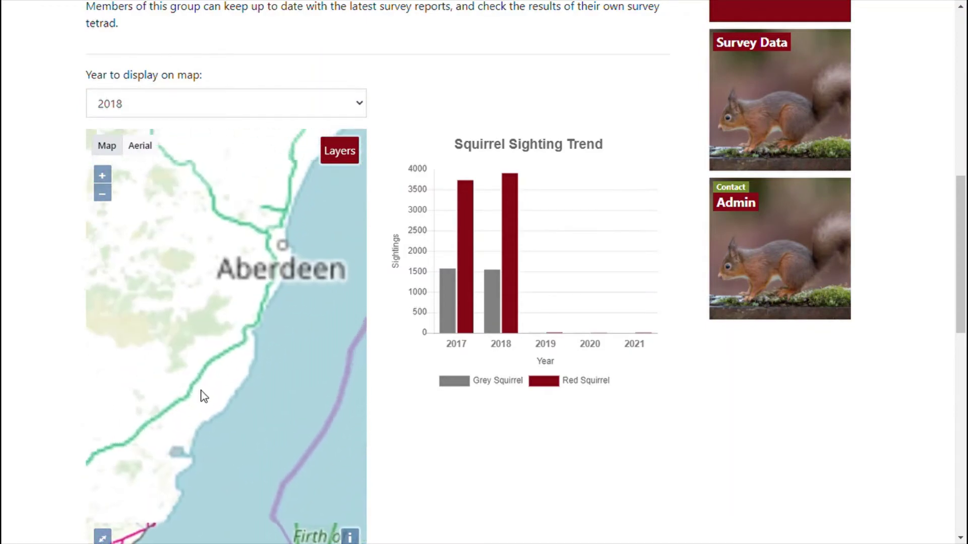
# Step: Show Spring Survey Tetrads and Intensive Grey Squirrel Survey layers, hiding Operational Feeder Box Survey
pyautogui.moveTo(346, 154)
pyautogui.click(211, 288)
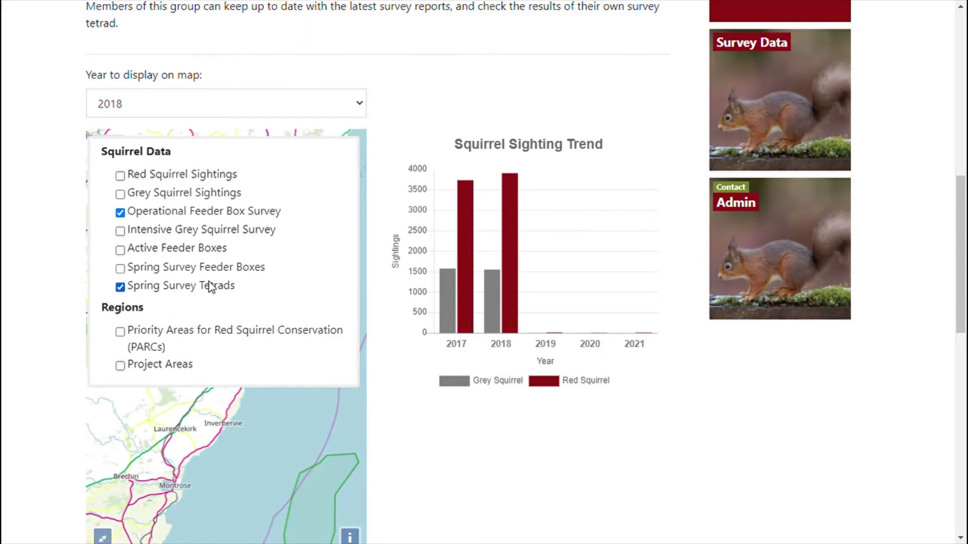
pyautogui.click(214, 212)
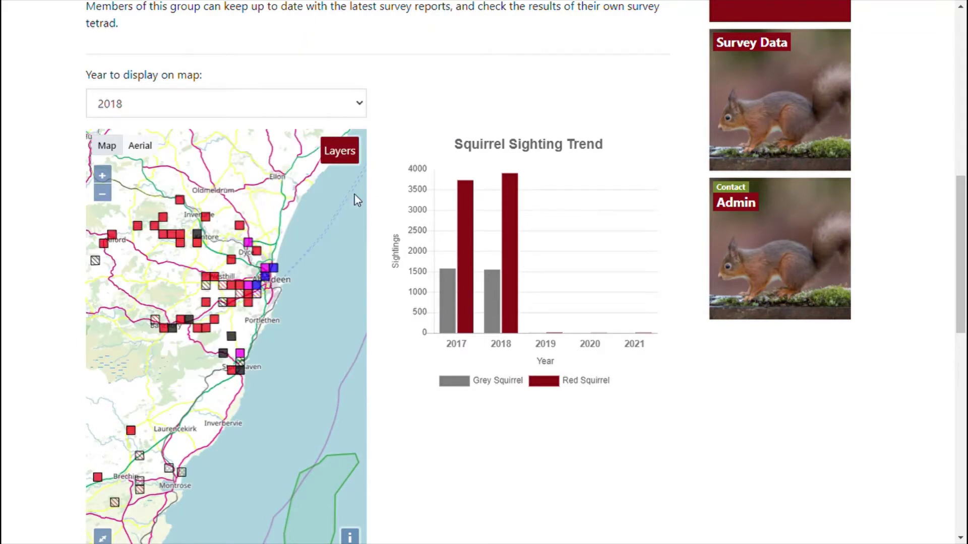
pyautogui.moveTo(342, 160)
pyautogui.click(249, 231)
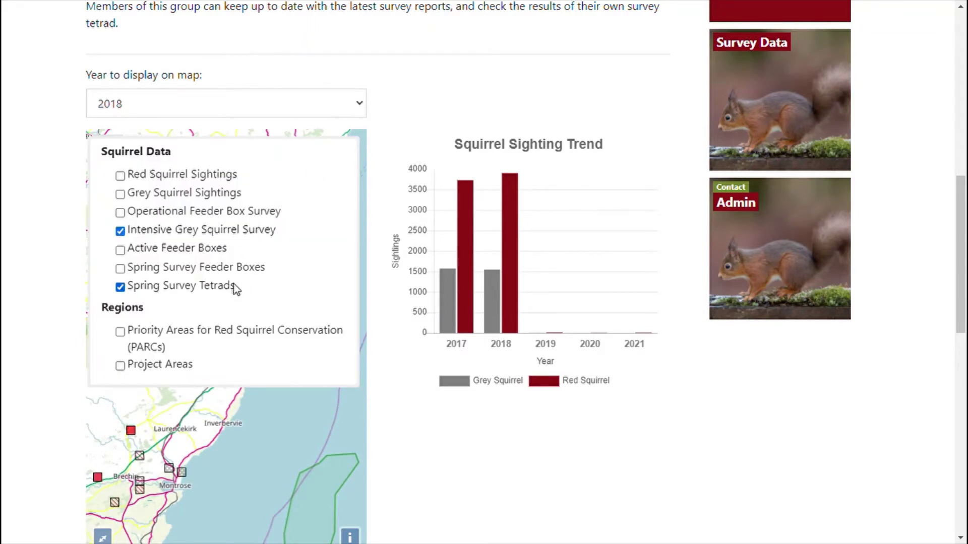
pyautogui.moveTo(634, 290)
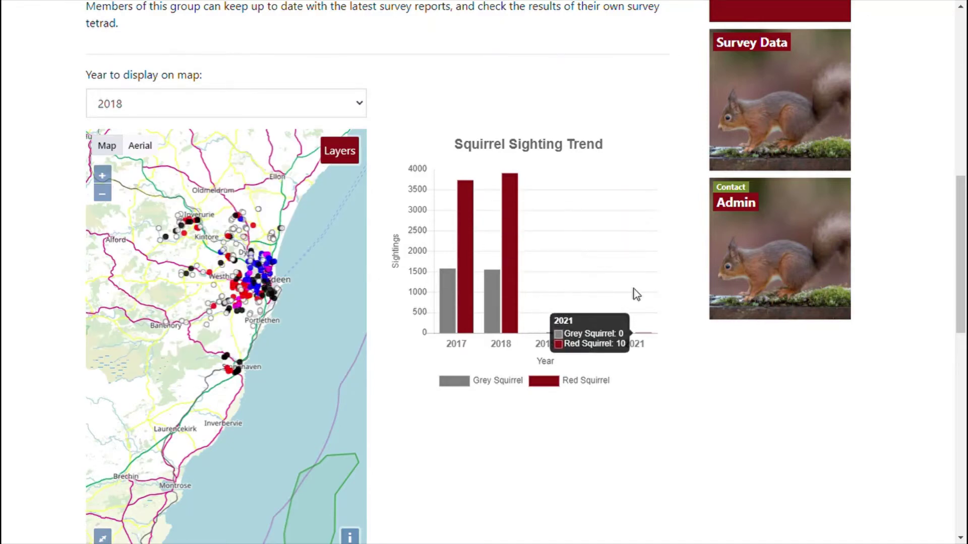
pyautogui.scroll(4, 646, 301)
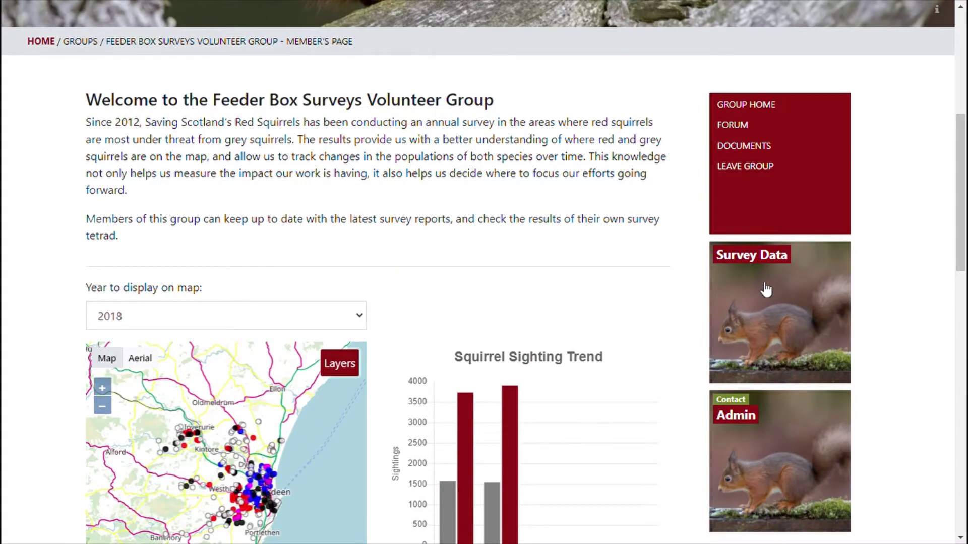
# Step: Return to the Hub home via My Account and open My Survey Data
pyautogui.scroll(7, 583, 309)
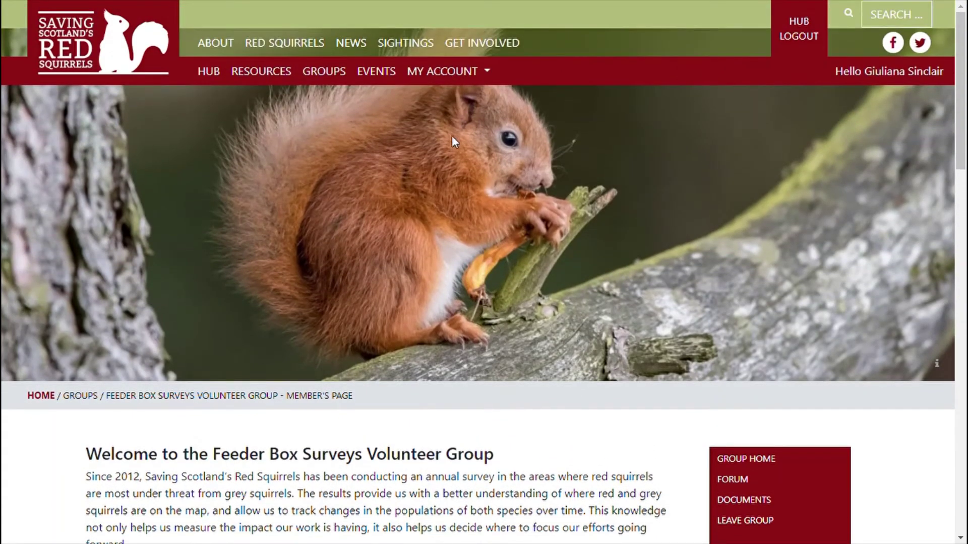
pyautogui.click(453, 79)
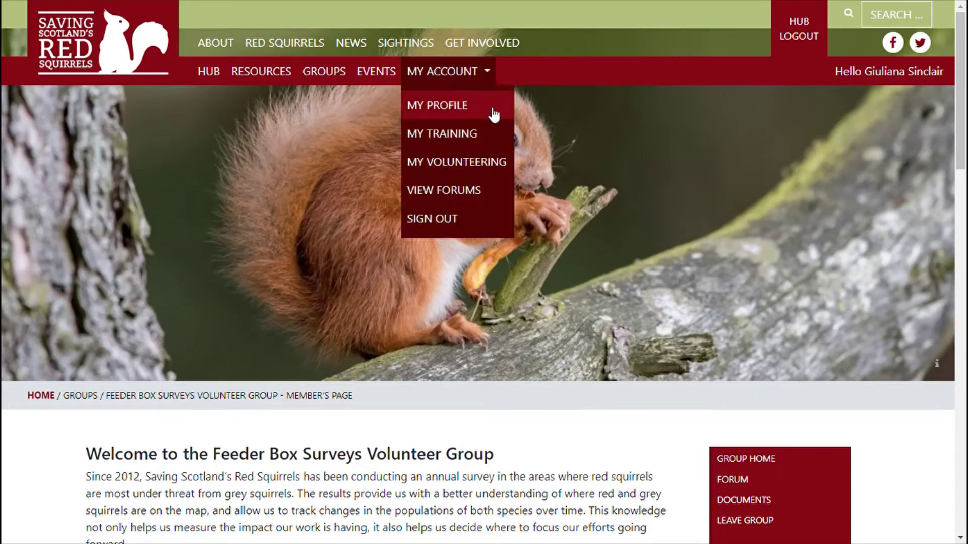
pyautogui.click(220, 72)
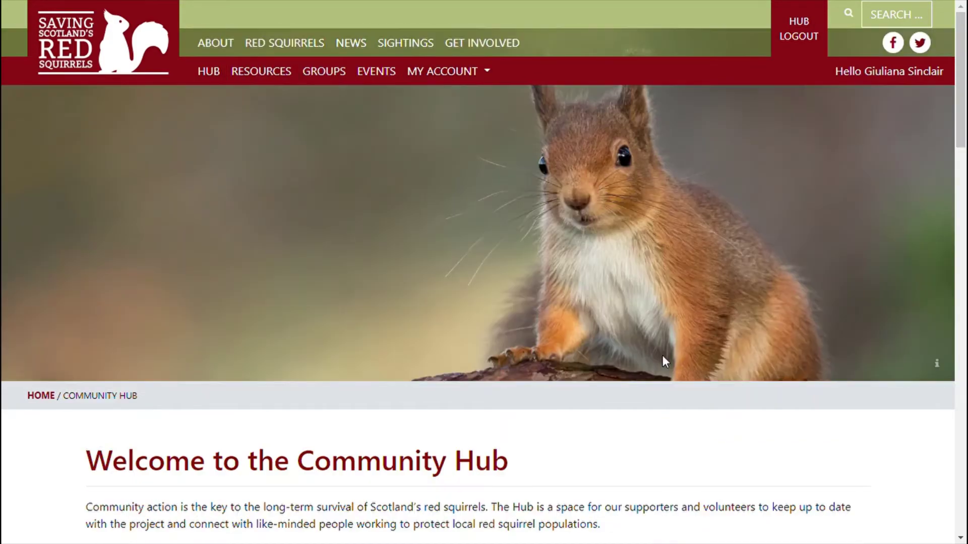
pyautogui.scroll(-7, 663, 355)
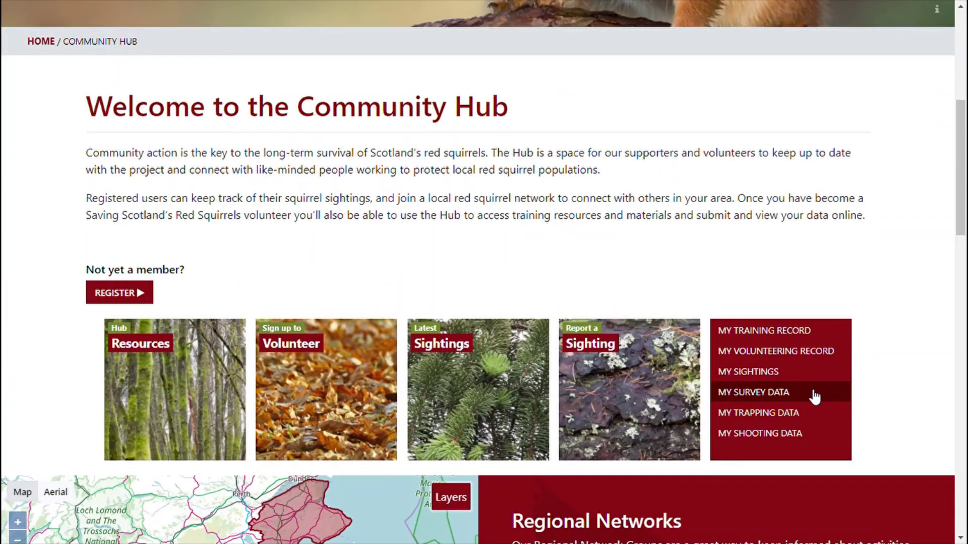
pyautogui.click(808, 388)
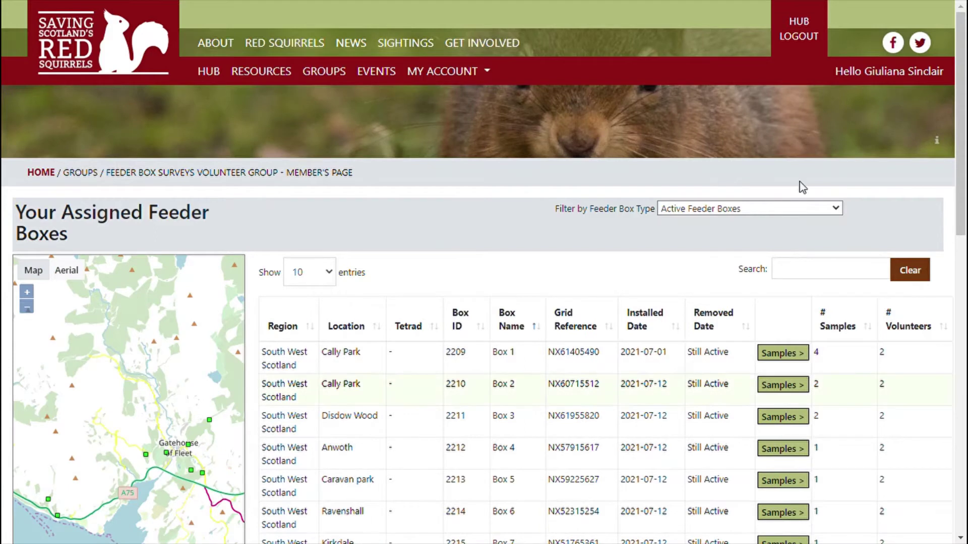
# Step: Search the boxes for 'call', clear the search, then sort the table by Box Name
pyautogui.scroll(-3, 801, 186)
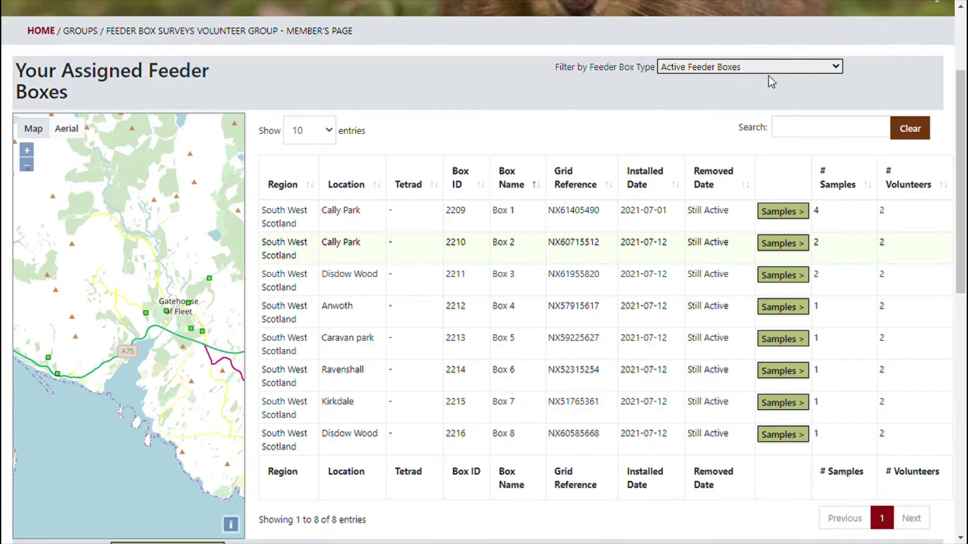
pyautogui.click(804, 127)
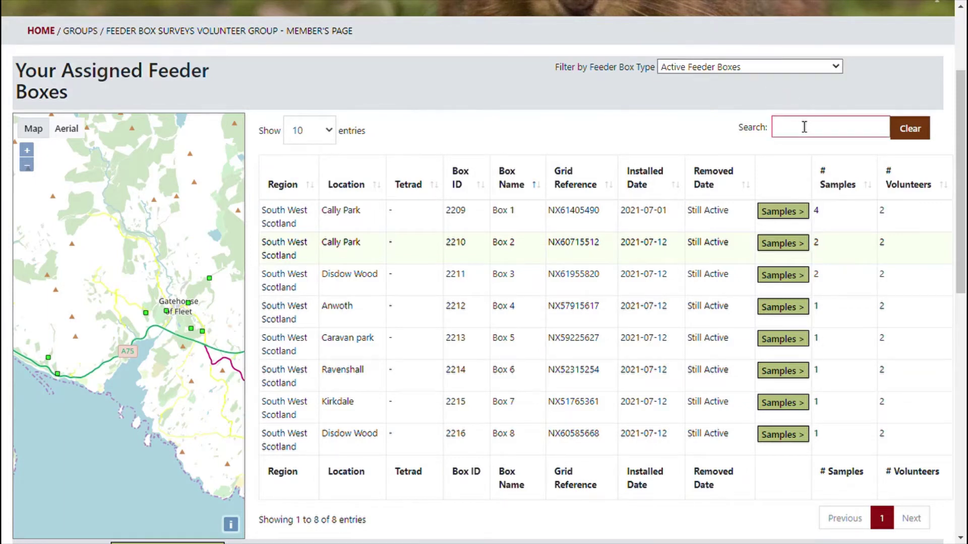
pyautogui.write('call')
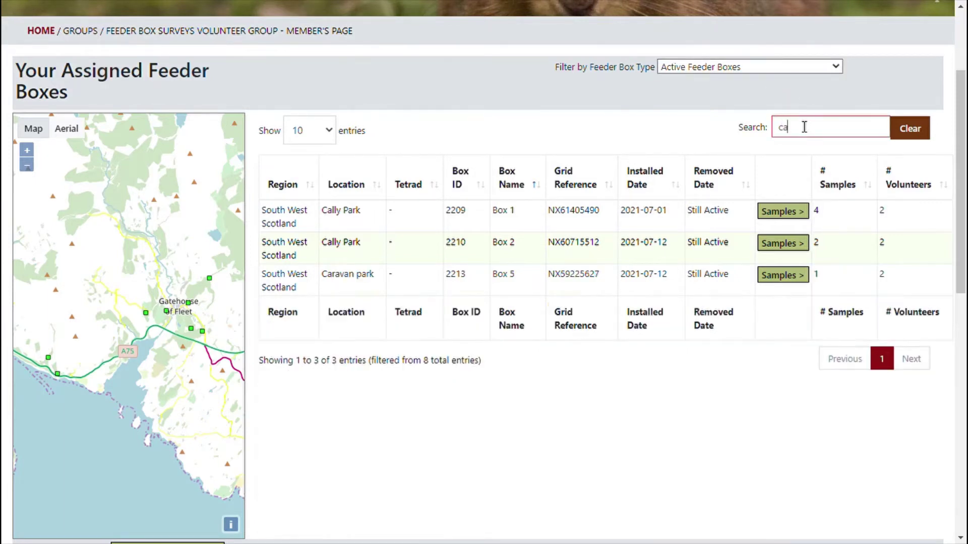
pyautogui.press('BackSpace')
pyautogui.press('BackSpace')
pyautogui.press('BackSpace')
pyautogui.press('BackSpace')
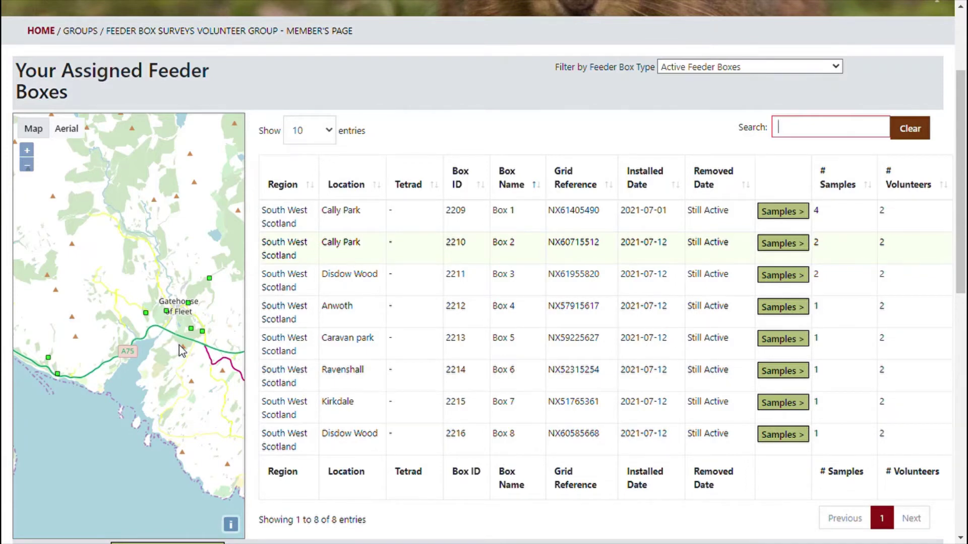
pyautogui.click(398, 241)
pyautogui.click(379, 190)
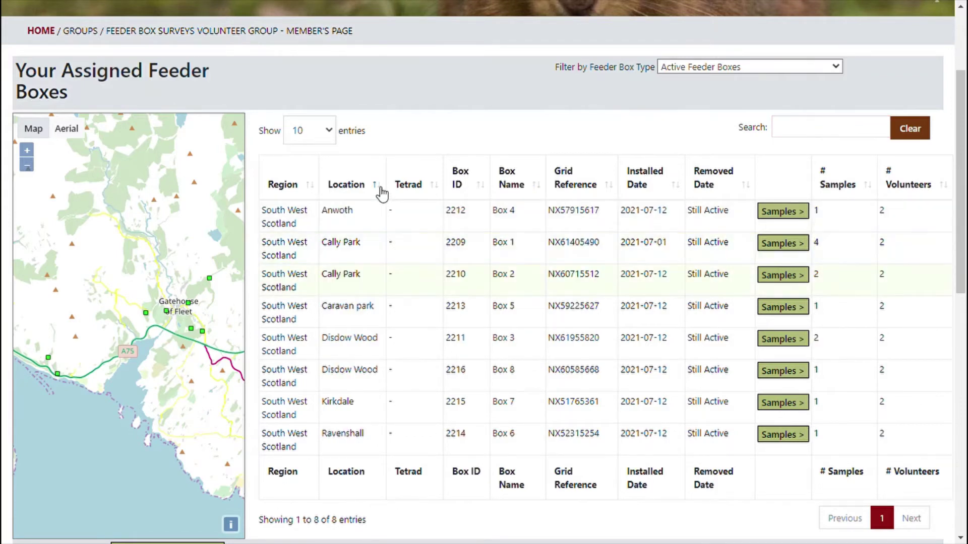
pyautogui.click(542, 190)
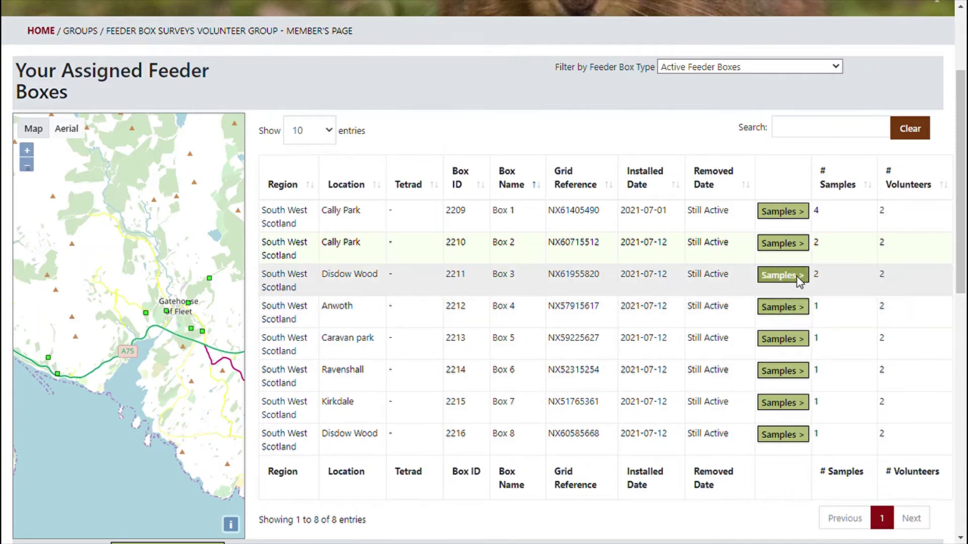
# Step: Open the Samples list for Box 2 at Cally Park
pyautogui.click(799, 249)
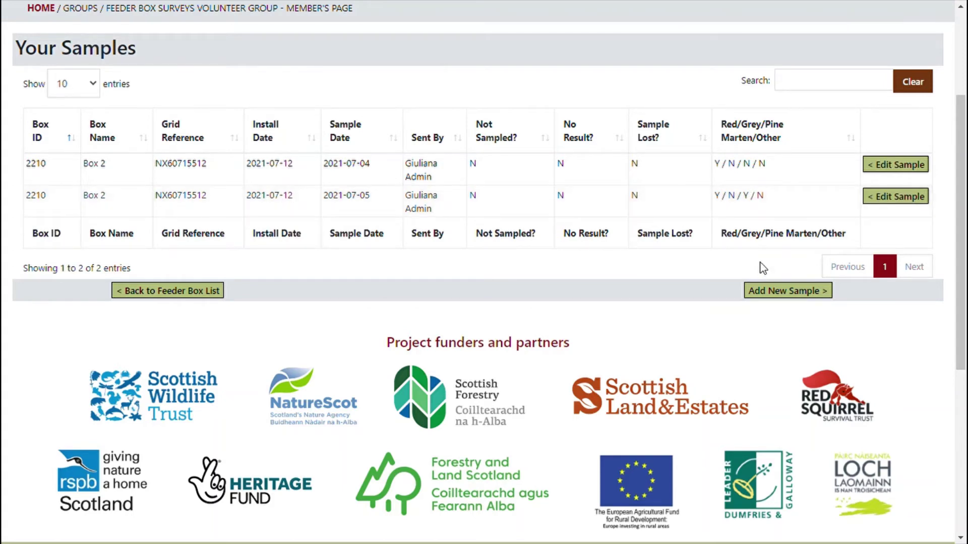
# Step: Add and save a 2021-07-07 Box 2 sample: volunteer as sender and determiner, bait, red squirrel, pine marten yes
pyautogui.click(827, 293)
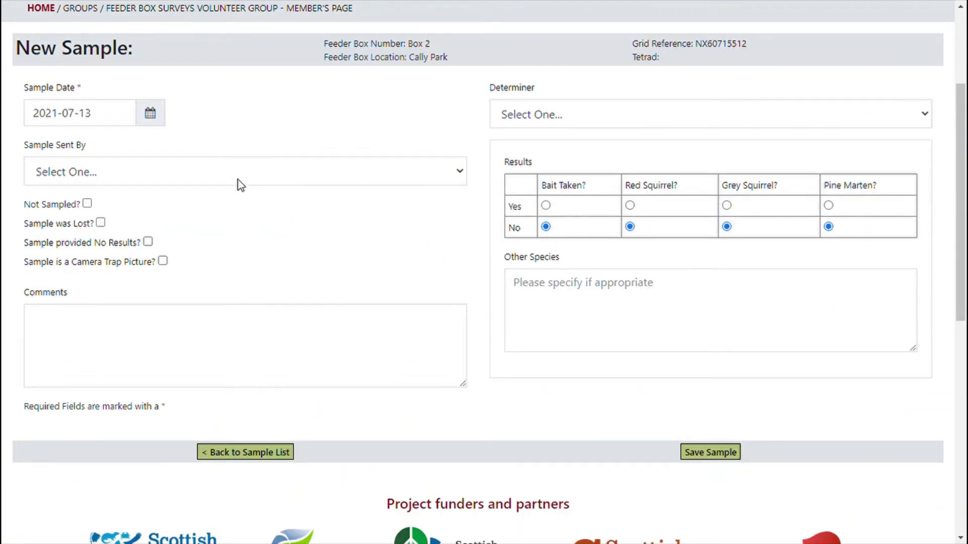
pyautogui.click(157, 120)
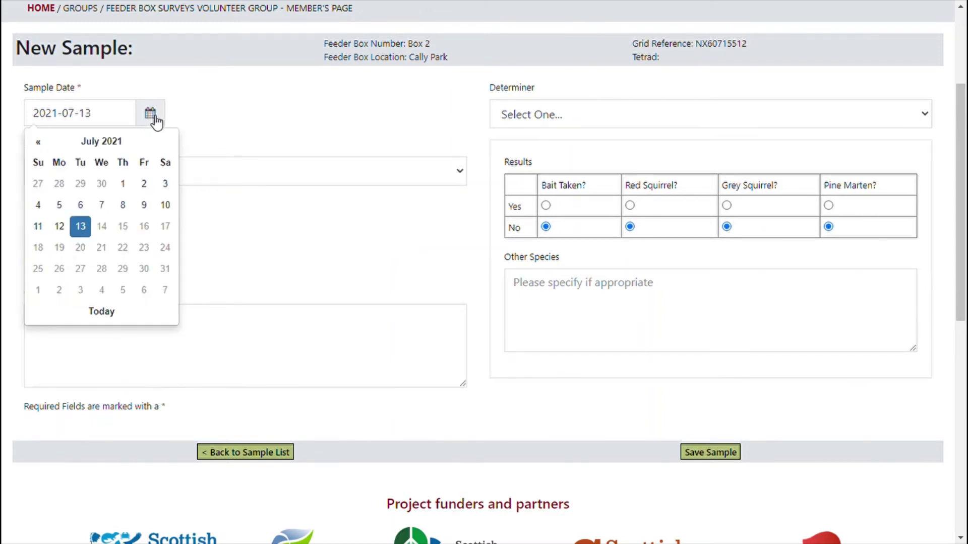
pyautogui.click(109, 205)
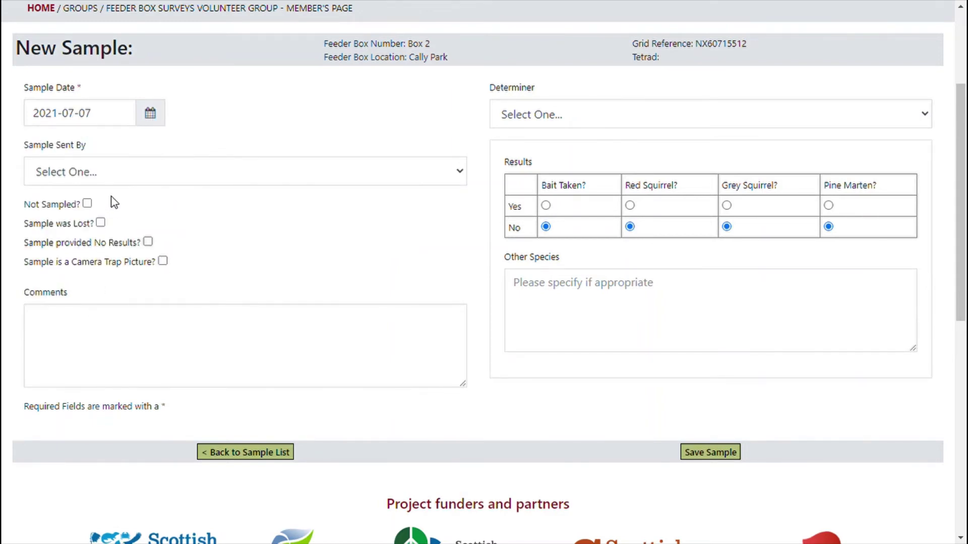
pyautogui.click(112, 177)
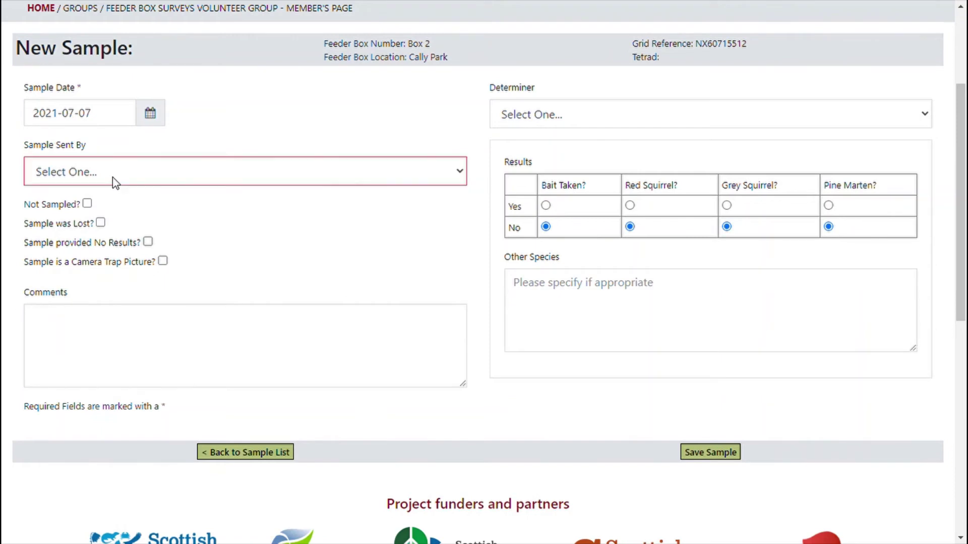
pyautogui.click(125, 208)
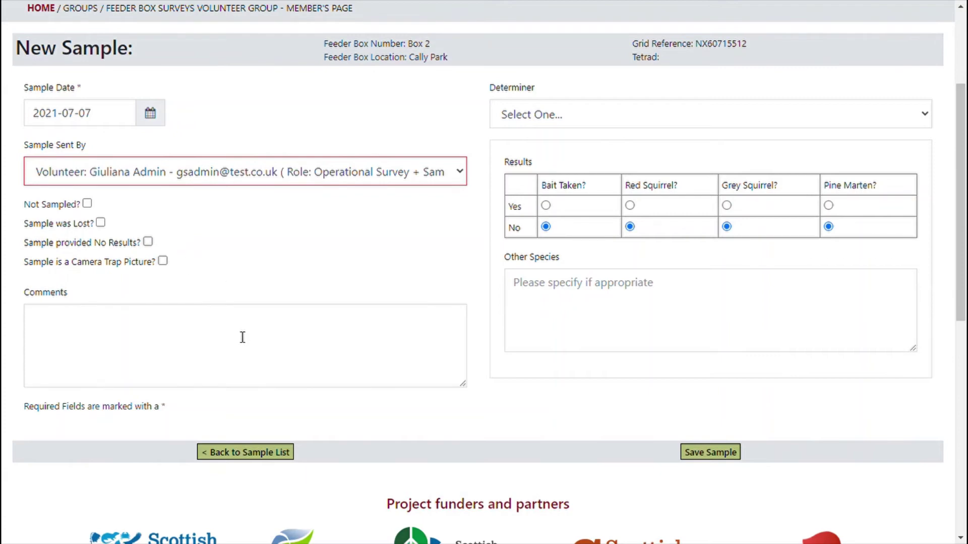
pyautogui.click(556, 119)
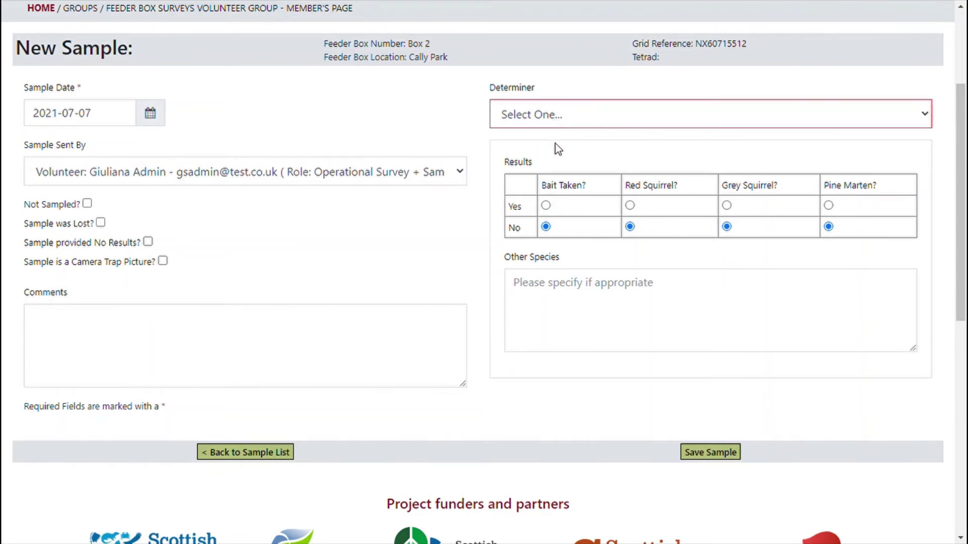
pyautogui.click(555, 152)
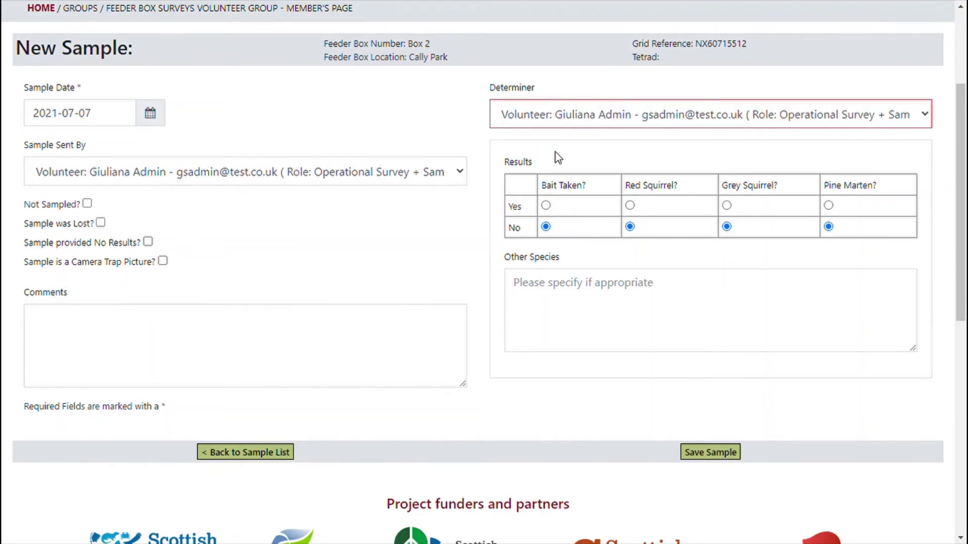
pyautogui.click(545, 206)
pyautogui.click(631, 205)
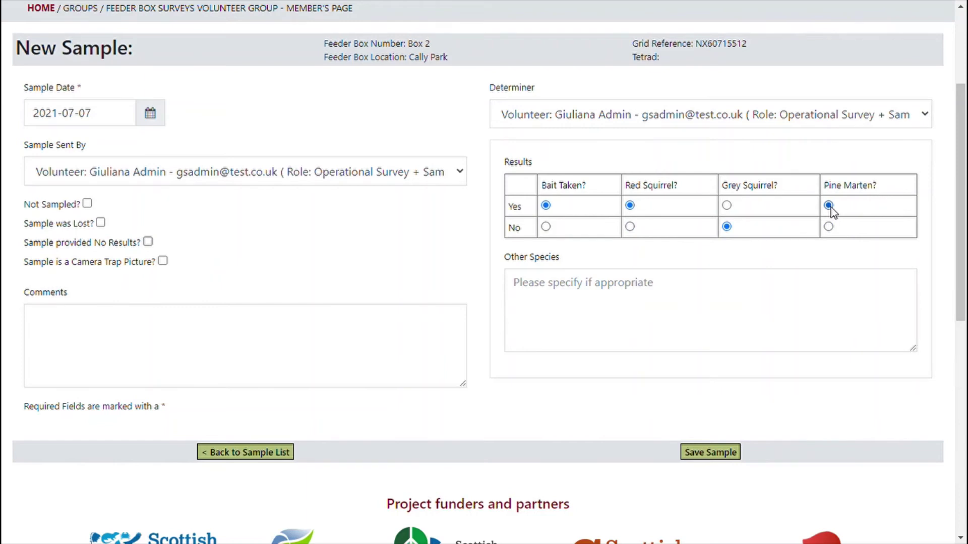
pyautogui.click(738, 454)
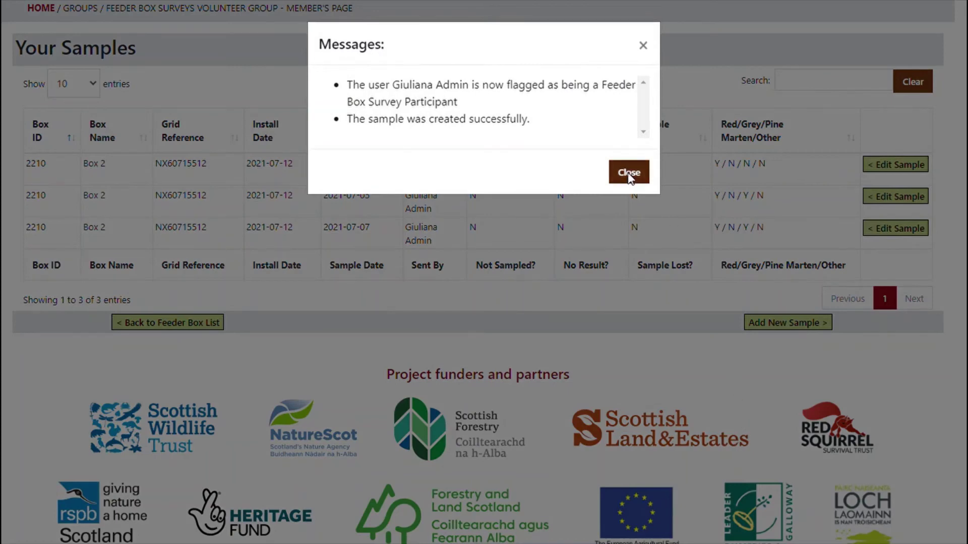
# Step: Dismiss the creation message and open the 2021-07-07 sample for editing
pyautogui.click(628, 173)
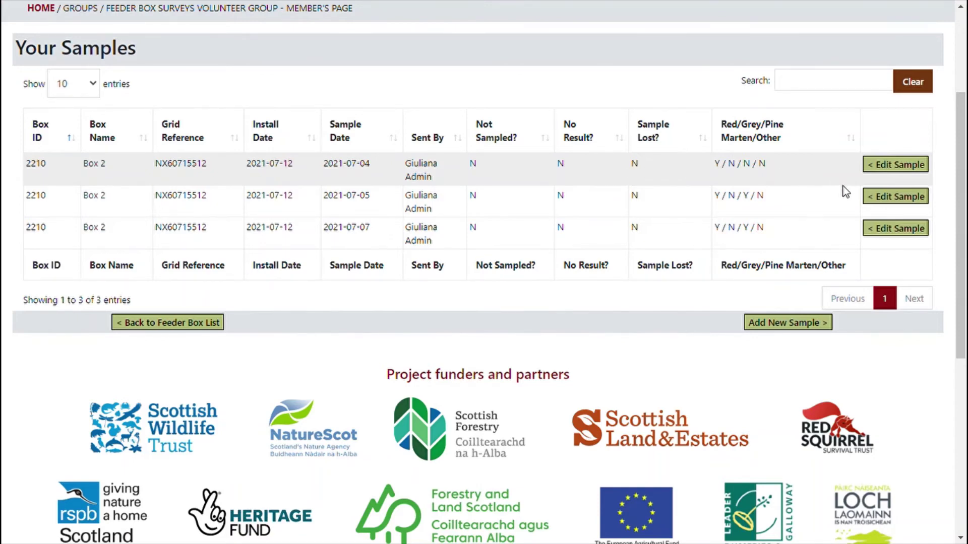
pyautogui.click(879, 233)
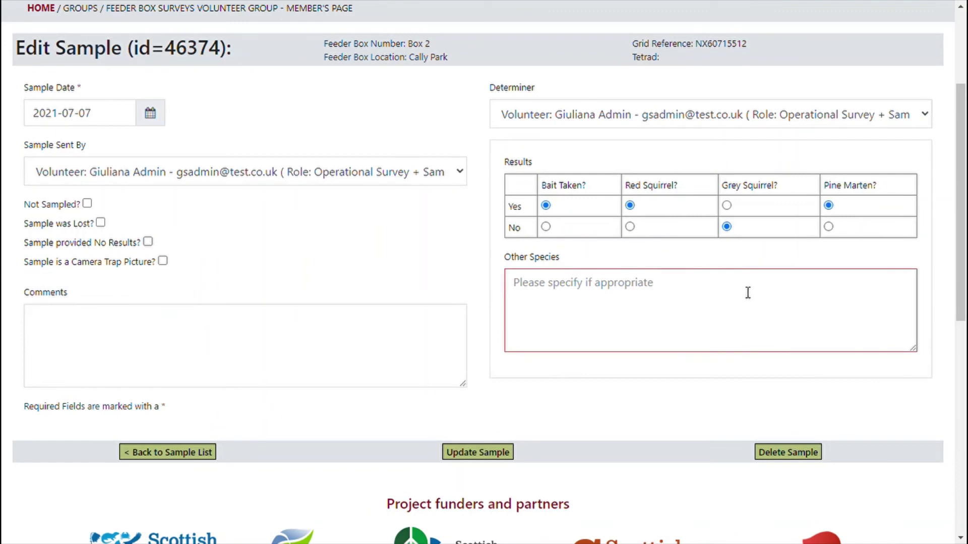
# Step: Enter 'Badger hair also visible' under Other Species, update the sample and dismiss the confirmation
pyautogui.write('A')
pyautogui.press('BackSpace')
pyautogui.write('Badger hair also visible')
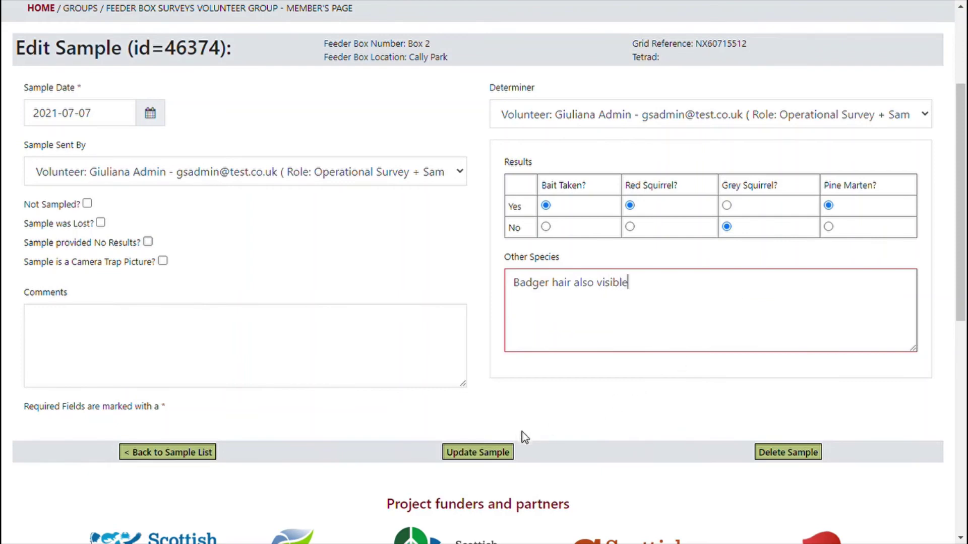
pyautogui.click(492, 457)
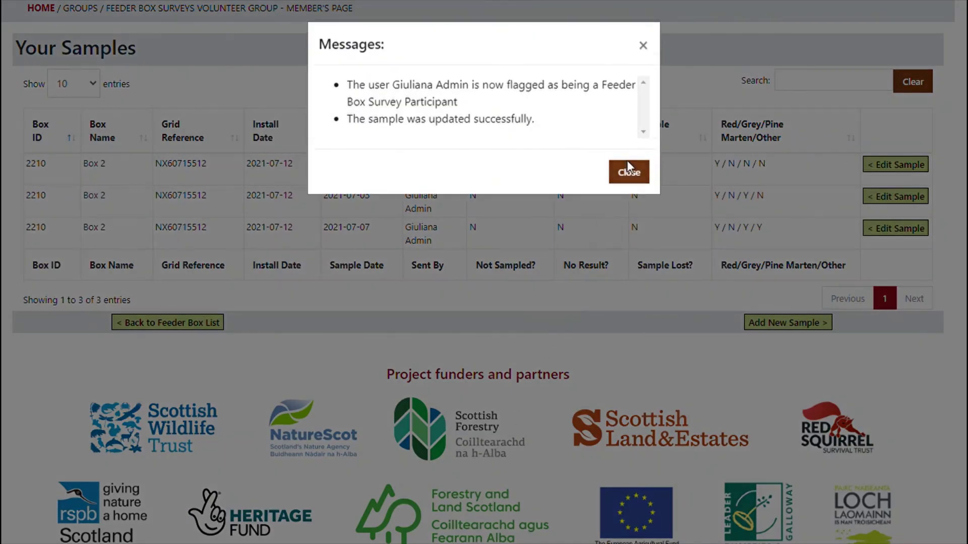
pyautogui.click(627, 170)
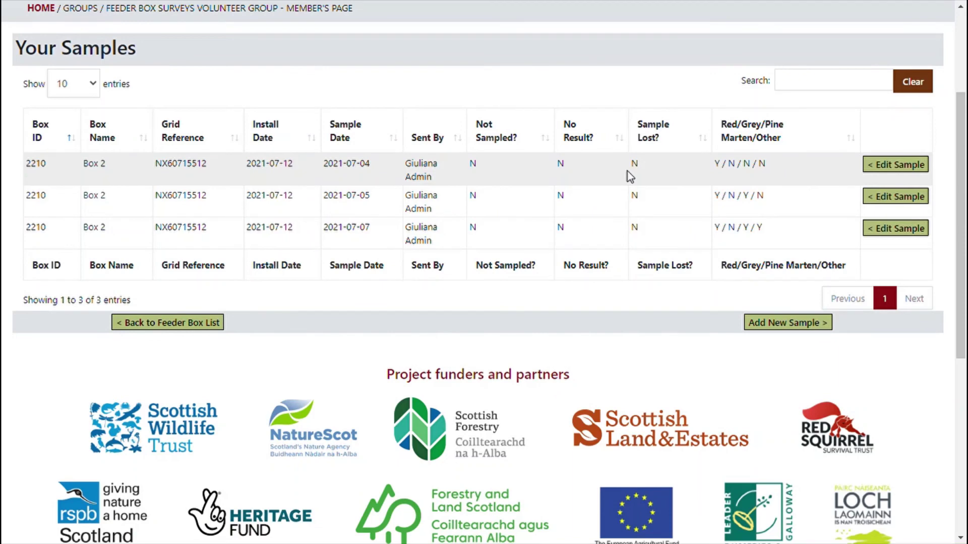
# Step: Open the 2021-07-07 sample, delete it and confirm, leaving the 07-04 and 07-05 samples
pyautogui.click(923, 232)
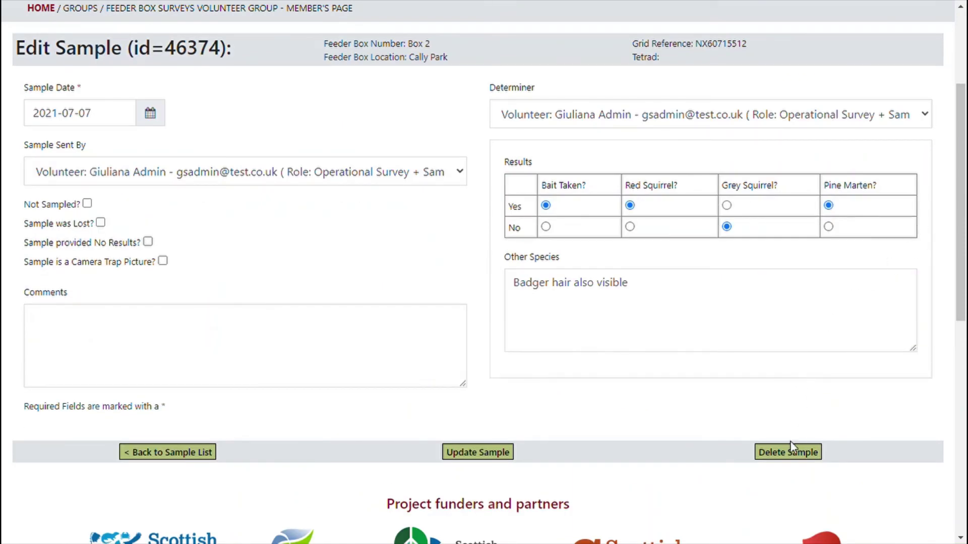
pyautogui.click(786, 456)
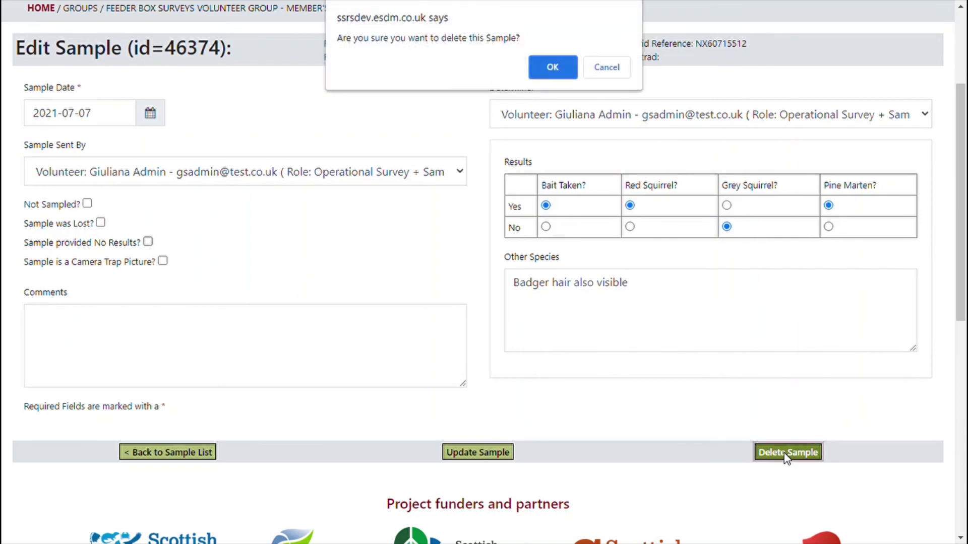
pyautogui.click(544, 73)
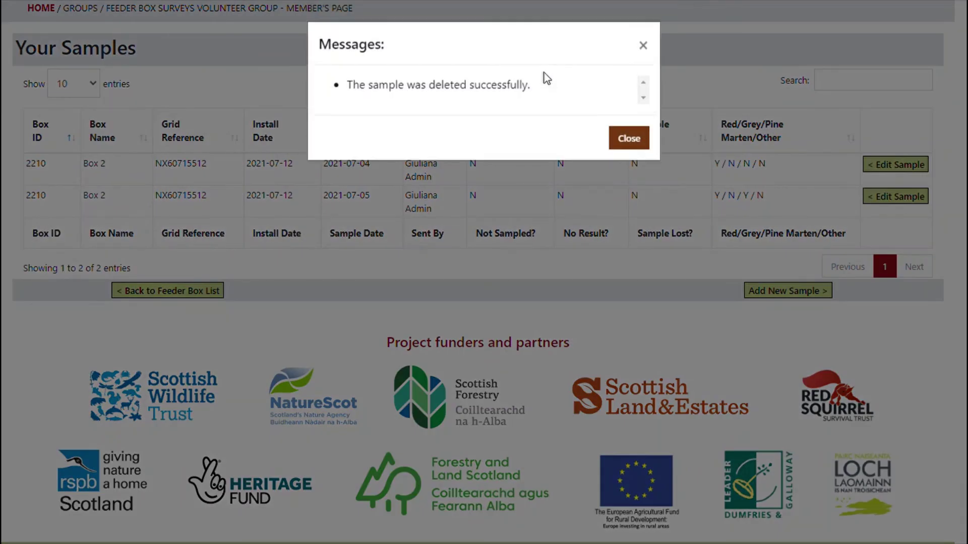
pyautogui.click(638, 144)
pyautogui.scroll(1, 552, 277)
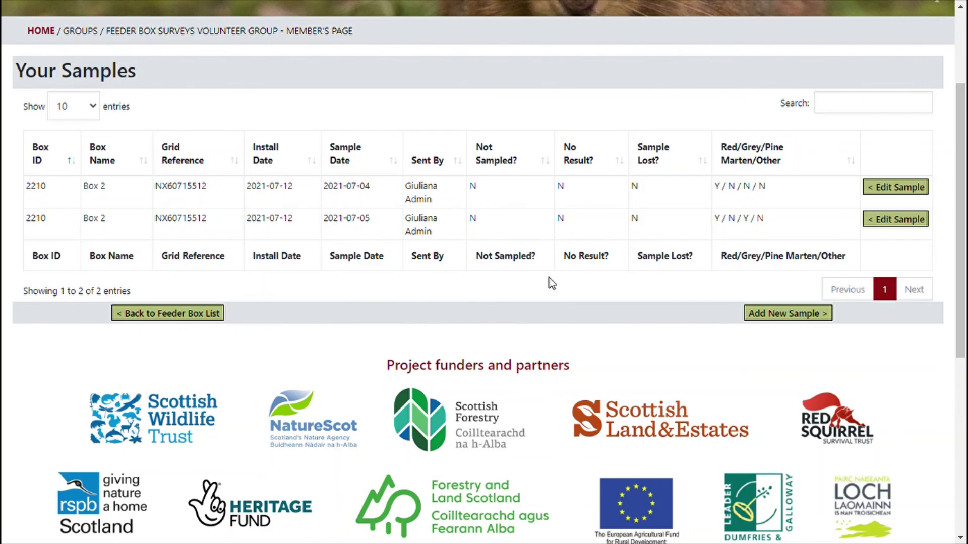
pyautogui.scroll(3, 549, 277)
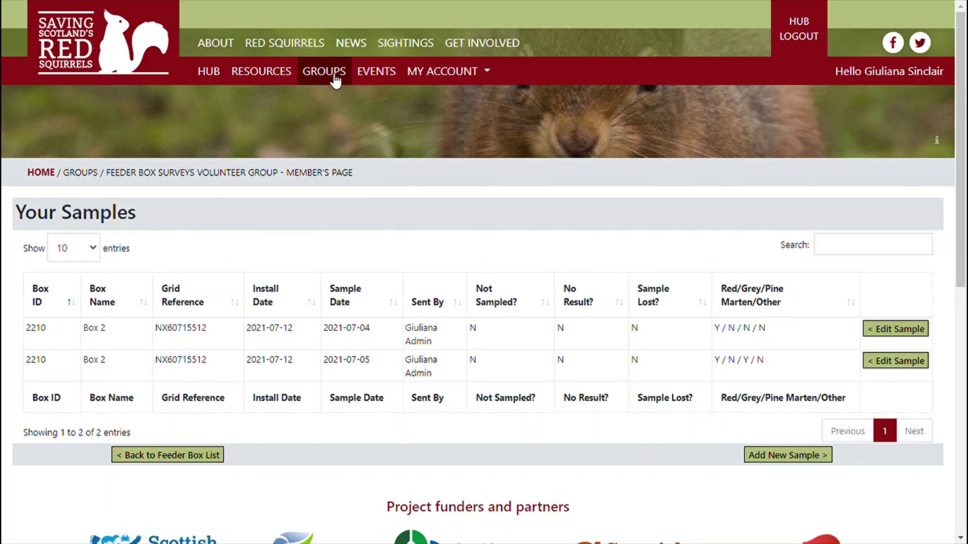
# Step: Go back to the Feeder Box Surveys Volunteer Group page and bring its map into view
pyautogui.click(235, 174)
pyautogui.scroll(-5, 281, 191)
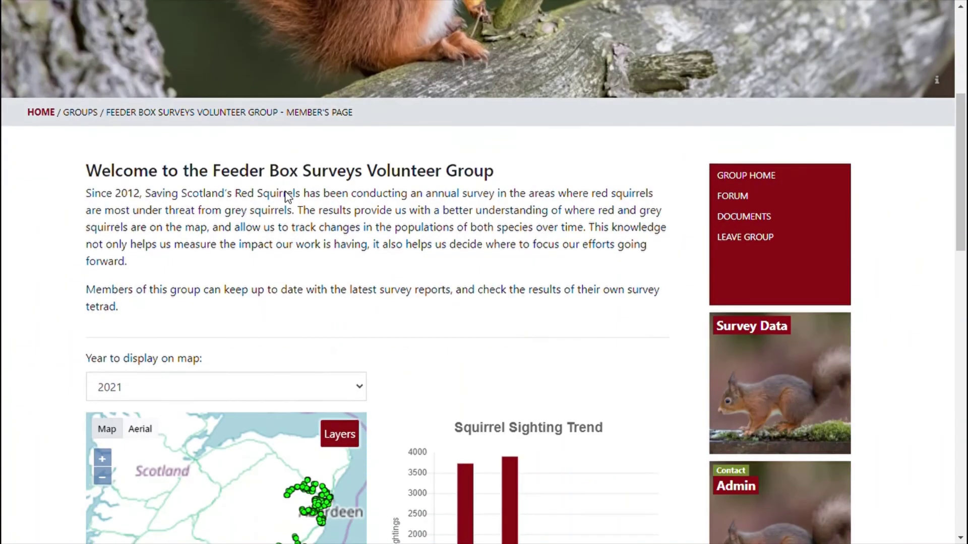
pyautogui.scroll(-7, 288, 197)
# Step: Turn on the Operational Feeder Box Survey layer and hide the Spring Survey Feeder Boxes and Tetrads layers
pyautogui.moveTo(351, 208)
pyautogui.click(250, 143)
pyautogui.click(225, 198)
pyautogui.click(227, 217)
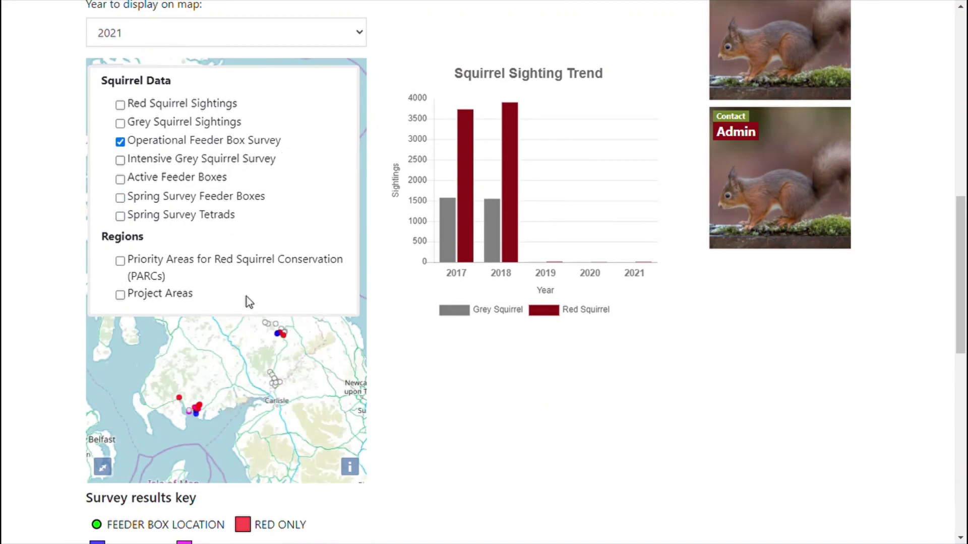
pyautogui.scroll(2, 191, 400)
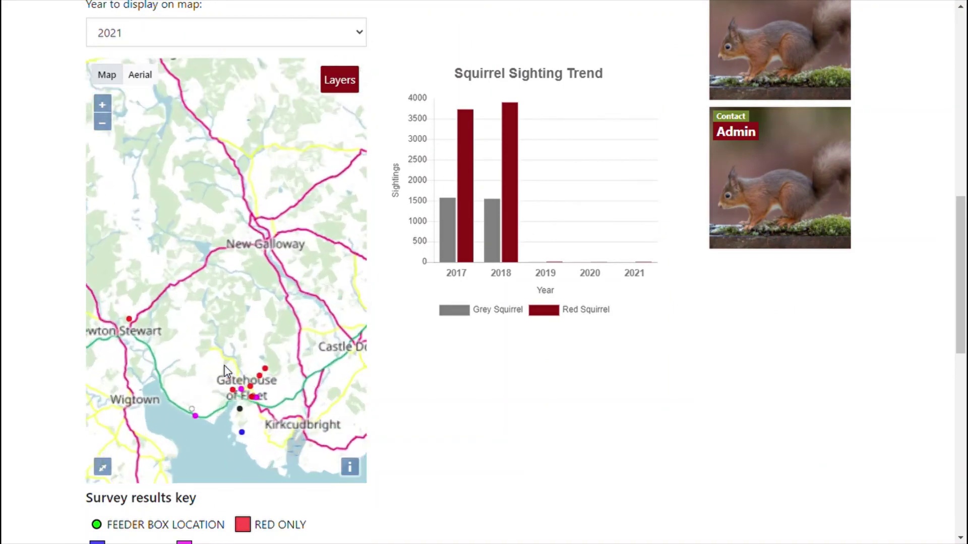